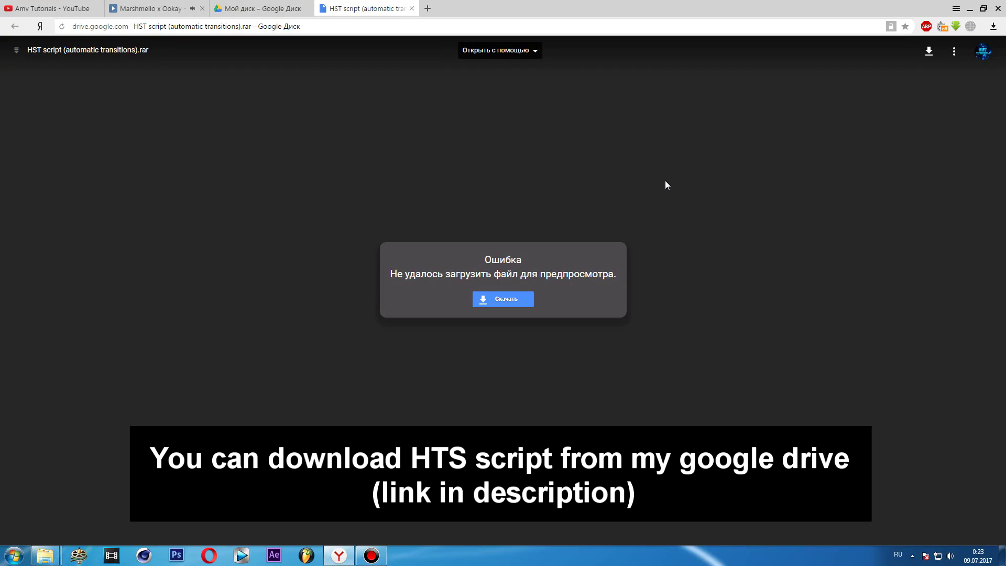
Download the HST script archive from Google Drive despite the virus-scan warning
left_click(501, 302)
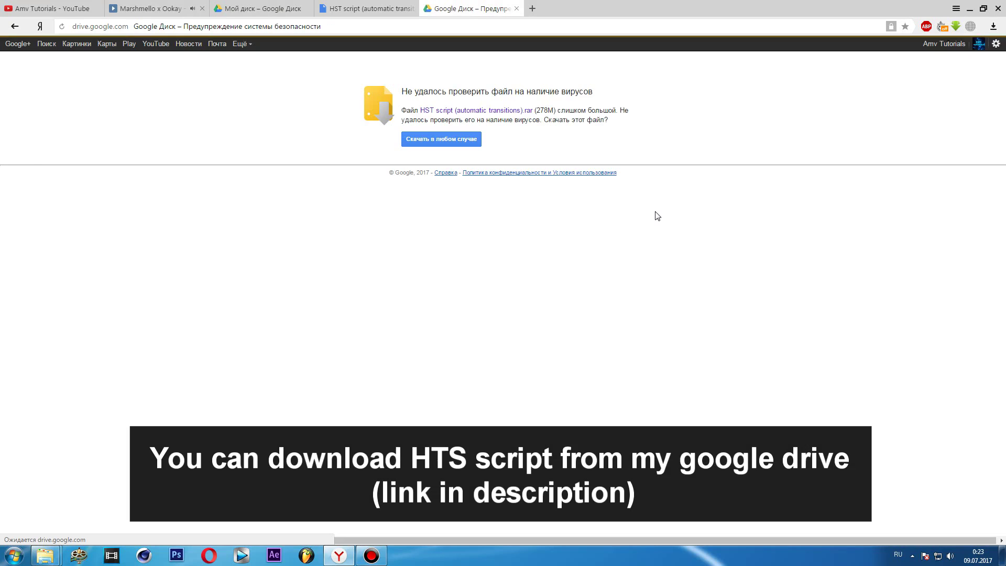
left_click(457, 143)
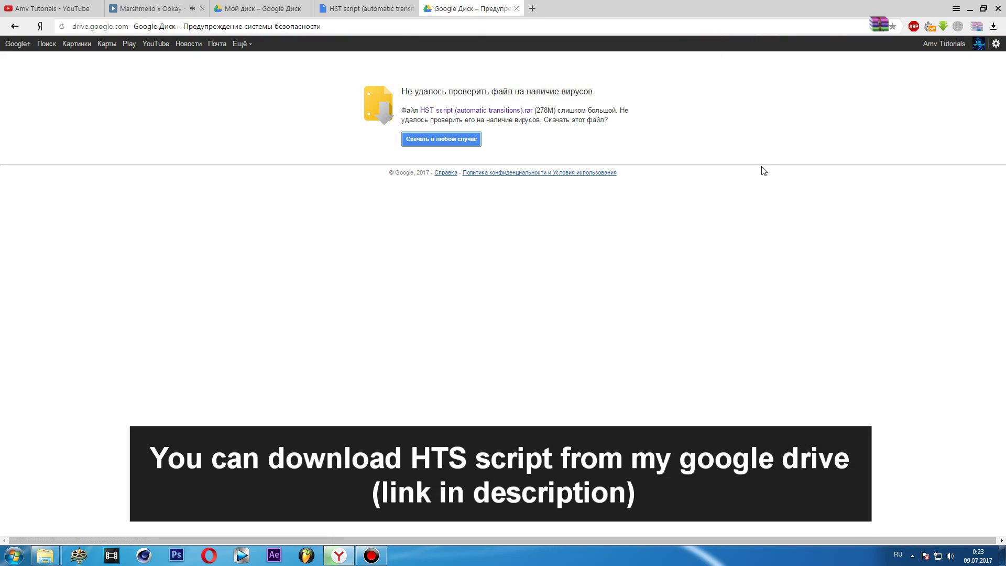
left_click(997, 28)
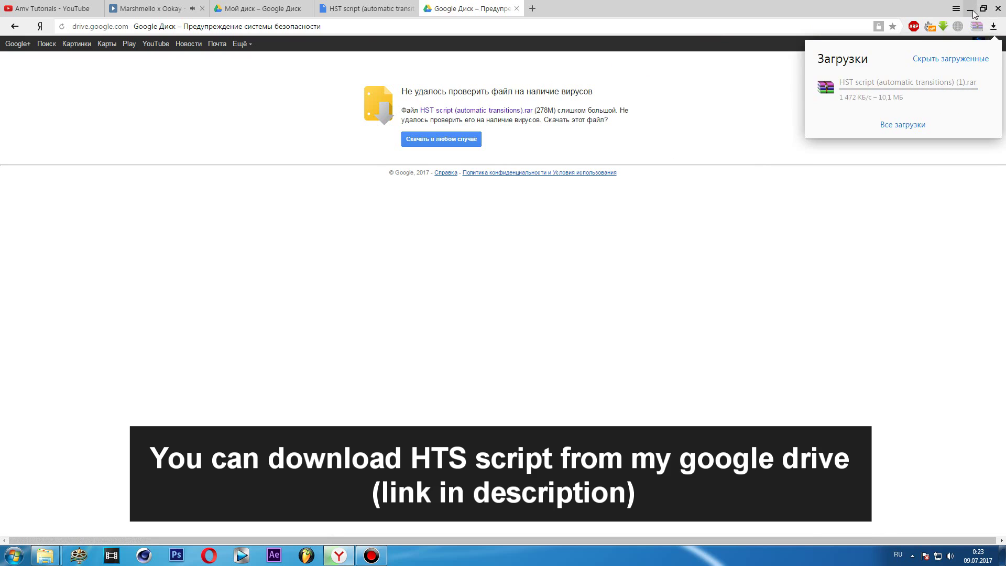
left_click(972, 10)
Extract the downloaded .rar here and open its HST script Scripts folder
right_click(402, 223)
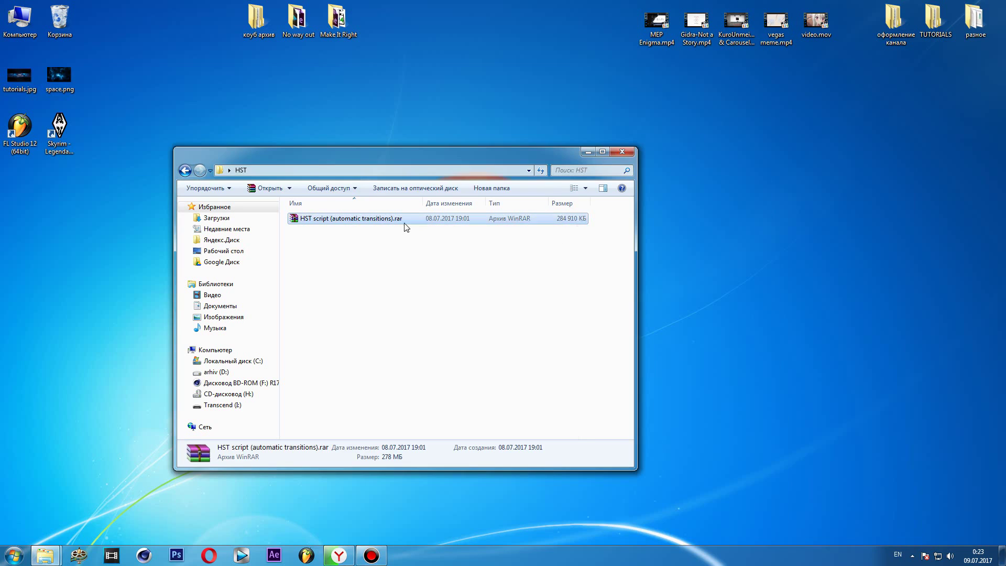
left_click(435, 242)
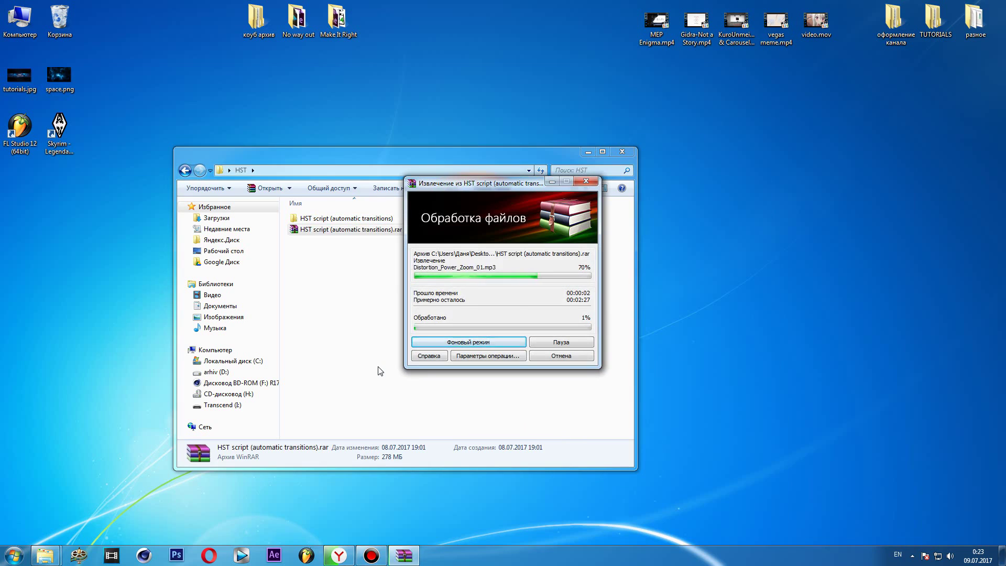
double_click(341, 218)
double_click(339, 231)
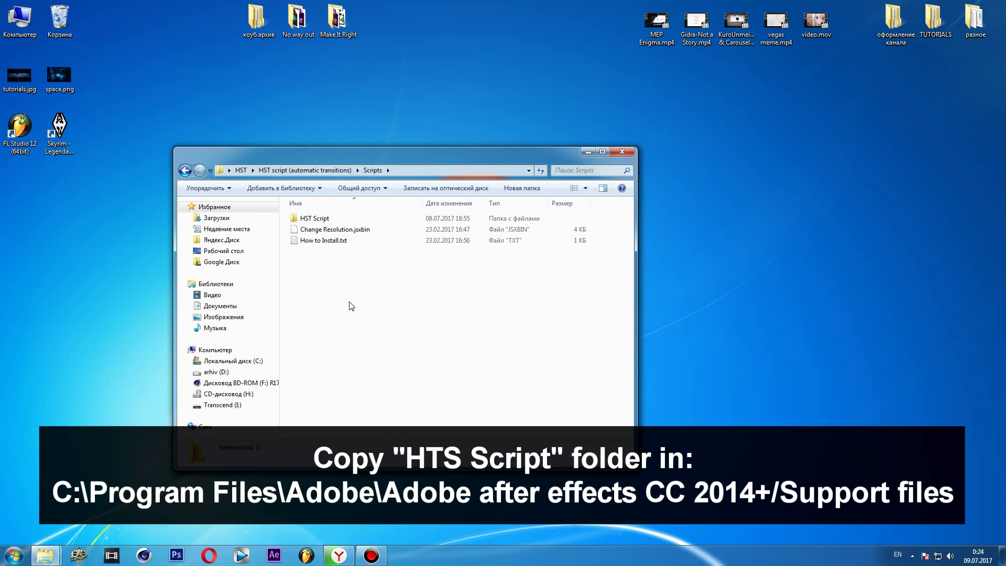
Navigate the second Explorer window to Adobe After Effects CC 2017\Support Files
mouse_move(52, 556)
left_click(72, 506)
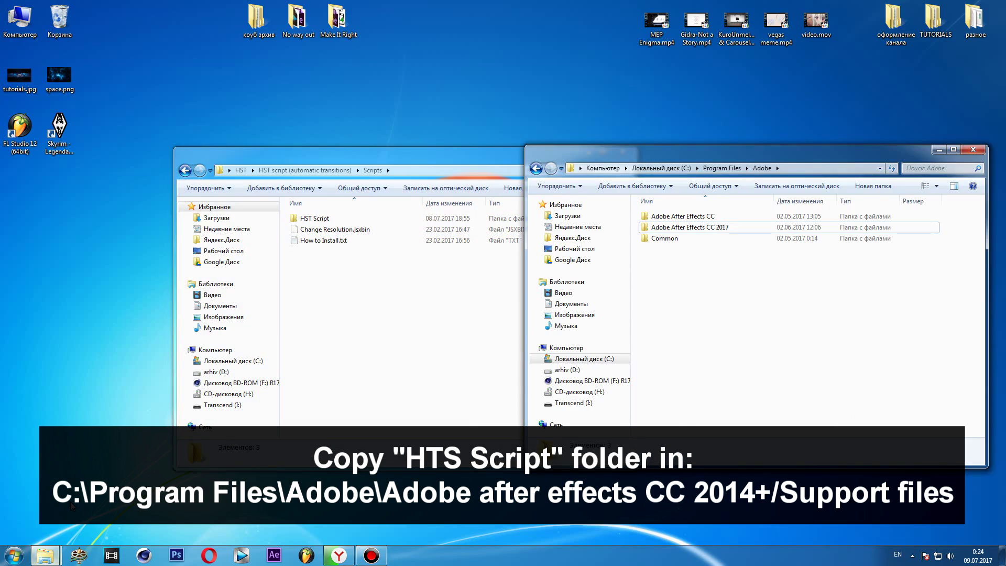
left_click(814, 167)
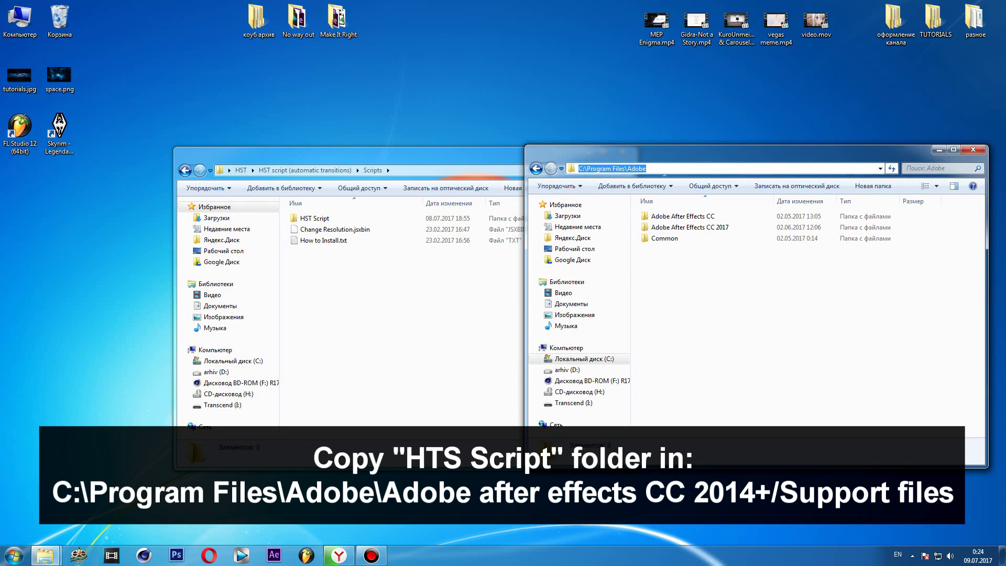
double_click(736, 229)
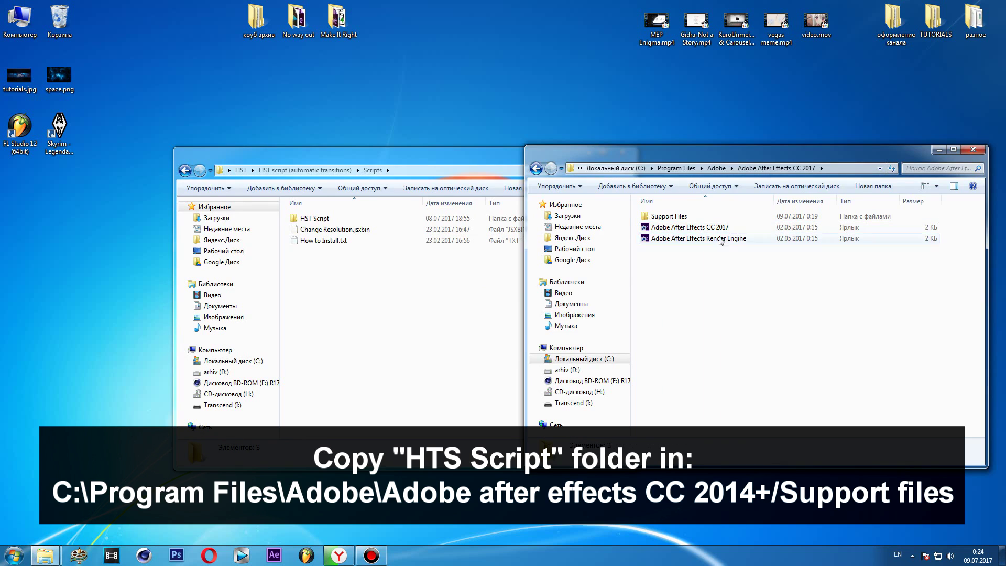
left_click(727, 218)
double_click(743, 222)
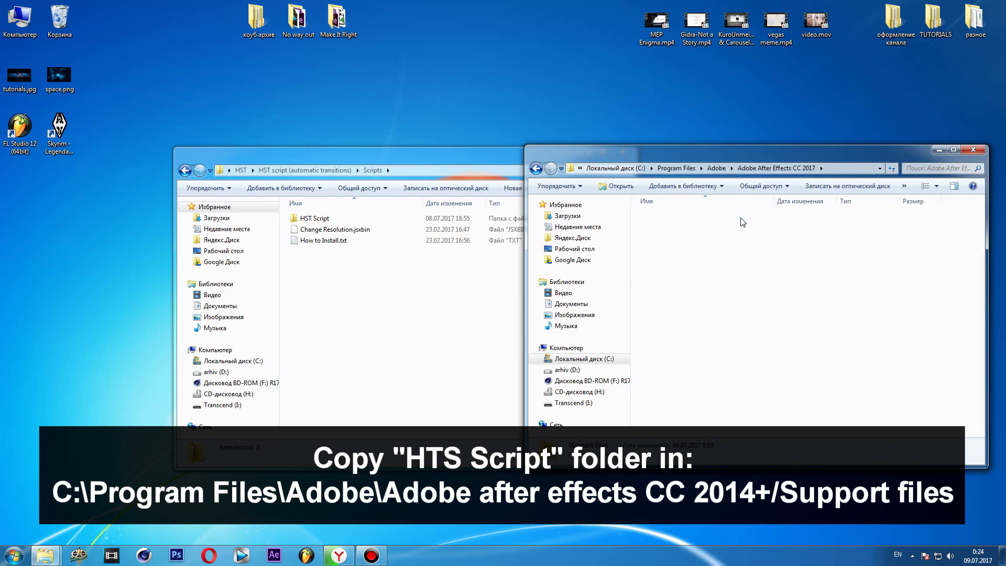
Drag the HST Script folder from the extracted Scripts folder into Support Files
left_click(443, 288)
left_click(326, 223)
left_click(325, 222)
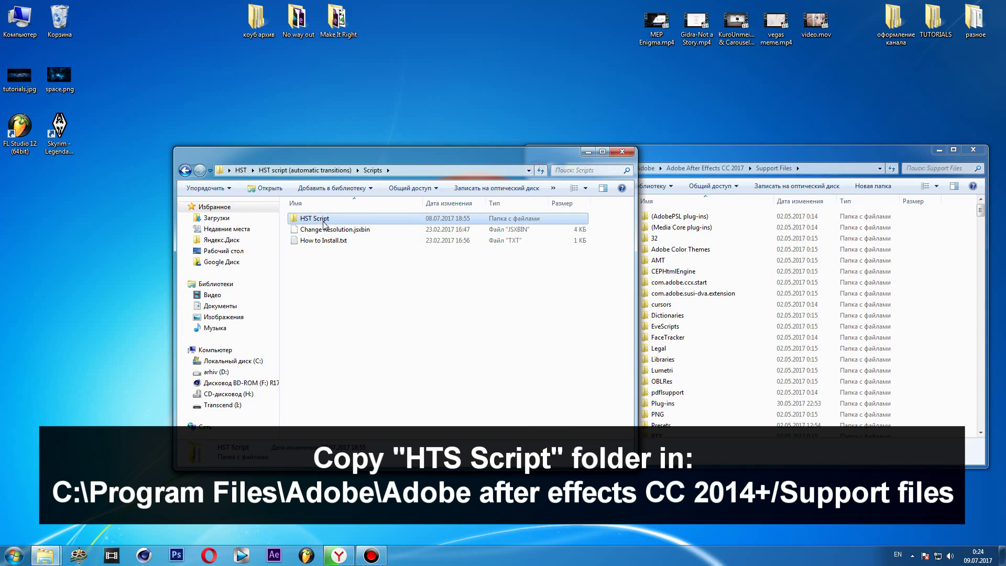
left_click_drag(313, 220, 963, 305)
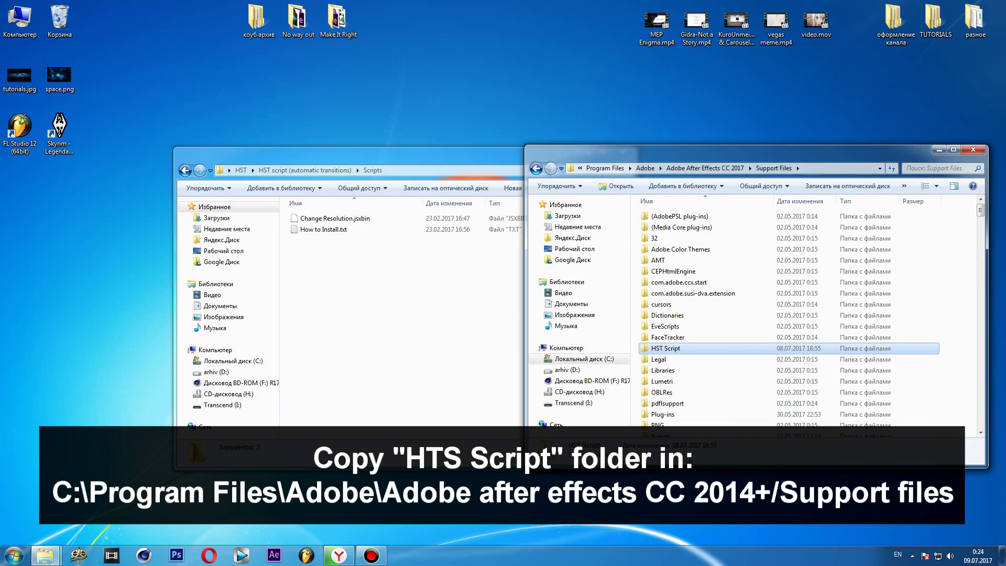
Open Support Files\Scripts and drag Change Resolution.jsxbin from the extracted folder into it
left_click(970, 303)
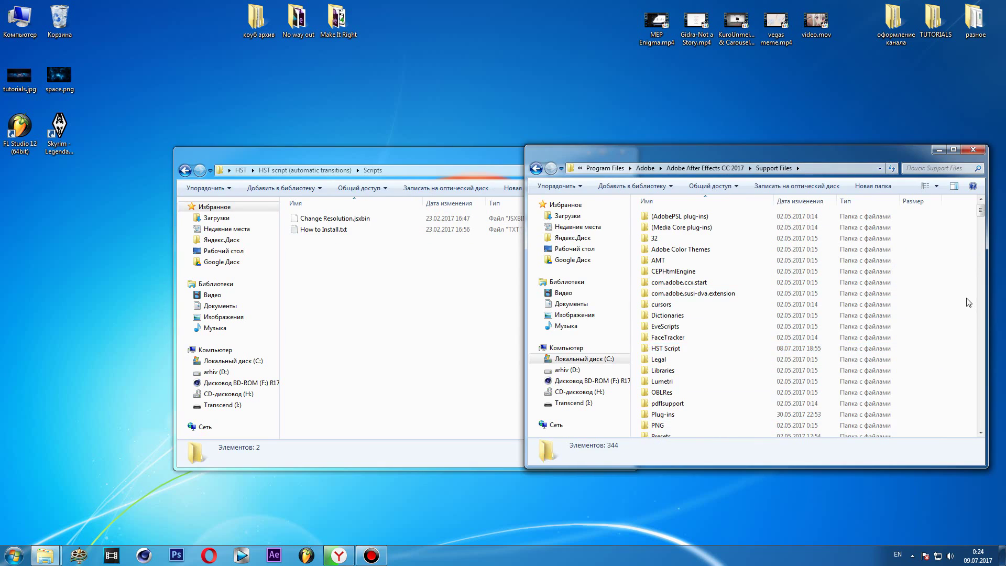
scroll(792, 335, "down", 1)
scroll(792, 336, "down", 1)
scroll(792, 336, "down", 1)
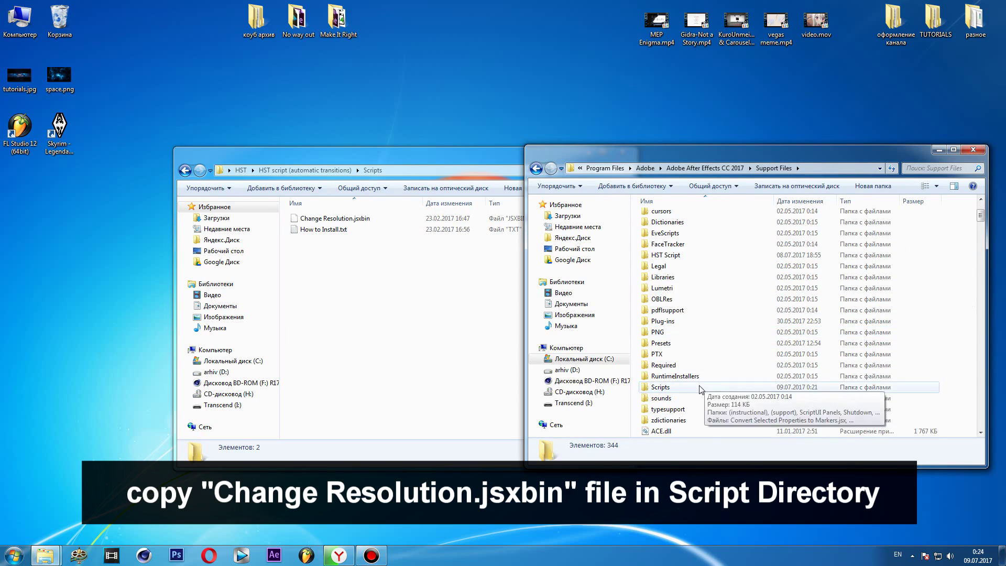
left_click(700, 388)
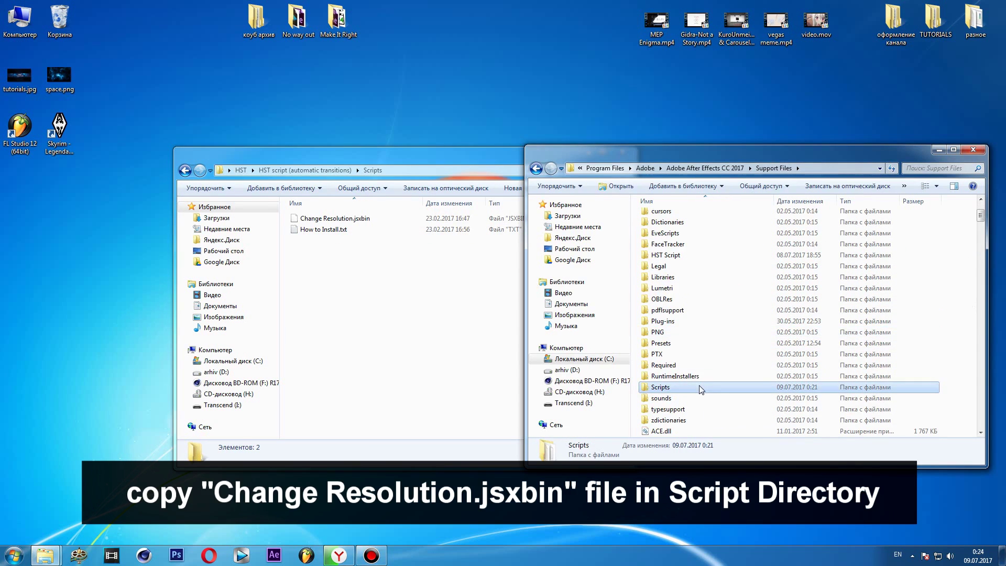
double_click(749, 390)
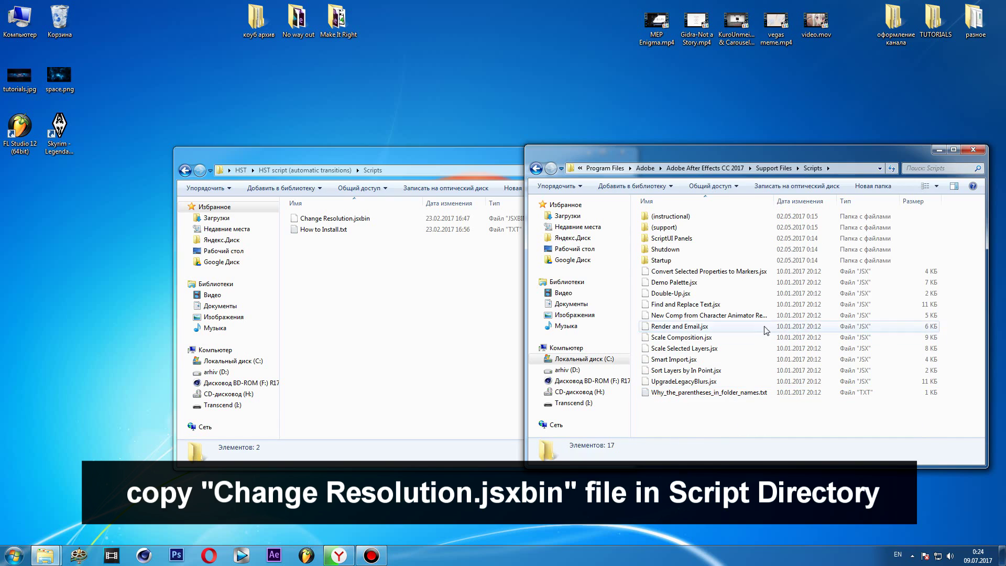
left_click(845, 169)
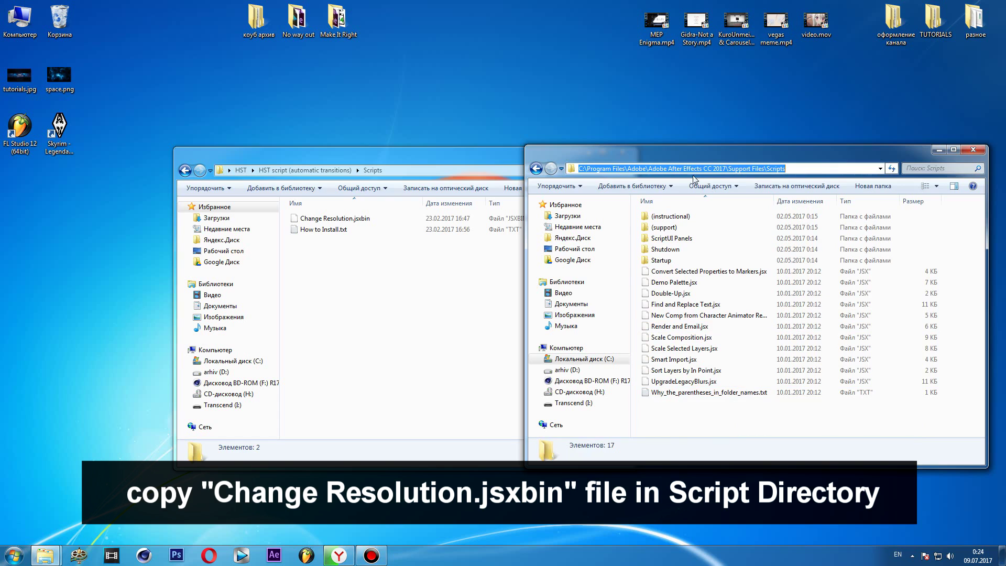
left_click(748, 424)
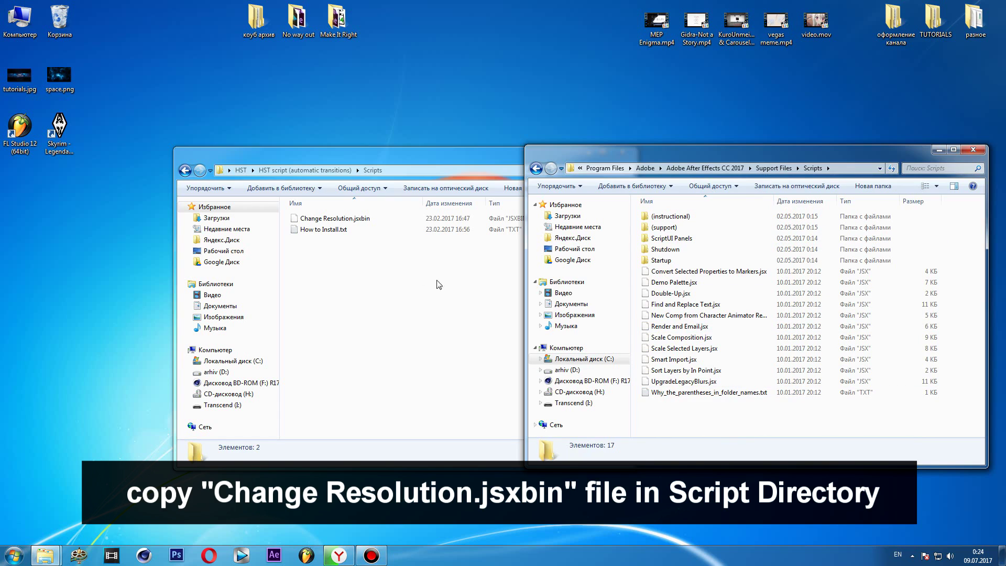
left_click(333, 219)
mouse_move(330, 222)
left_mouse_down()
mouse_move(548, 298)
mouse_move(735, 423)
left_mouse_up()
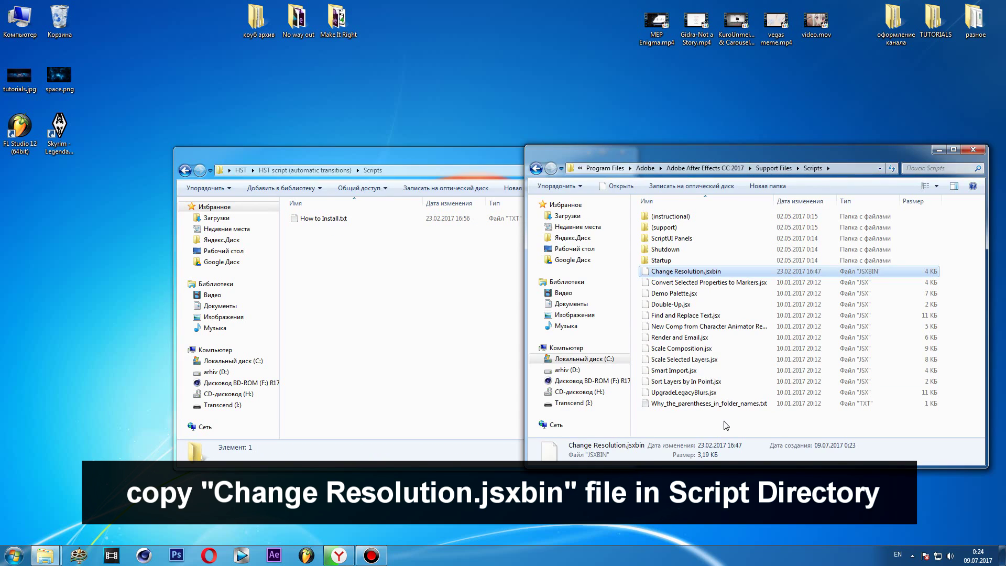
Close both Explorer windows and open tutorial.aep from the desktop in After Effects
left_click(973, 149)
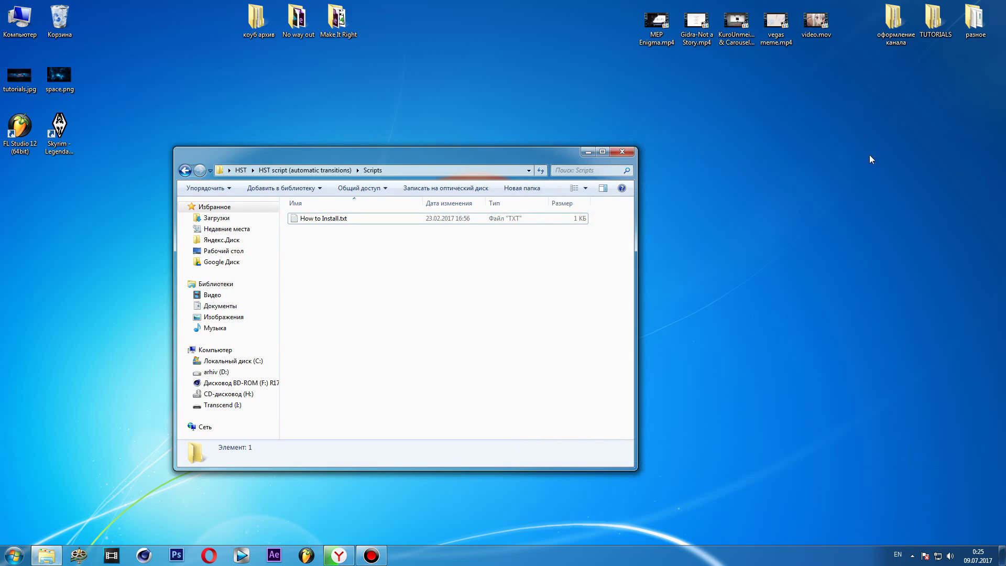
left_click(623, 152)
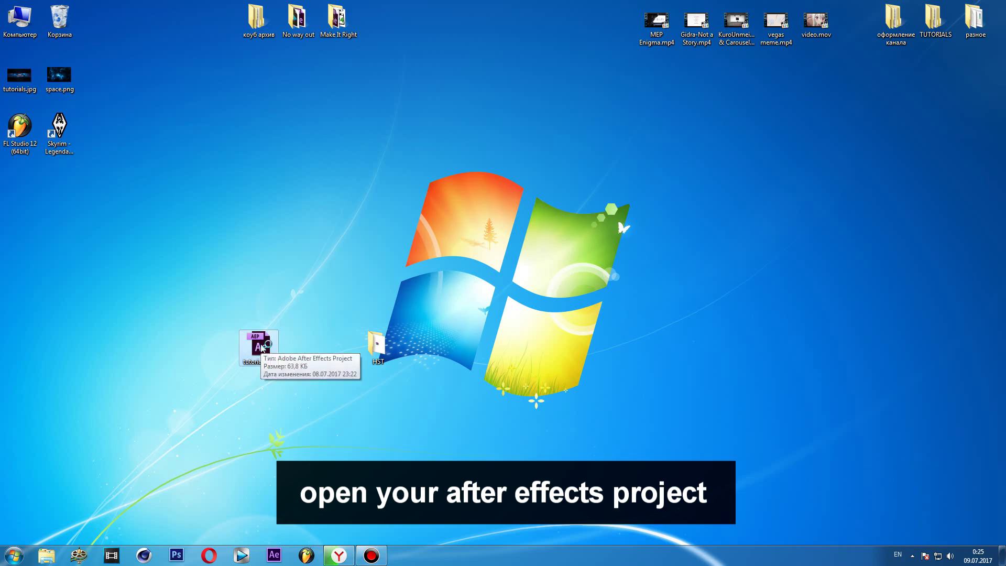
double_click(259, 347)
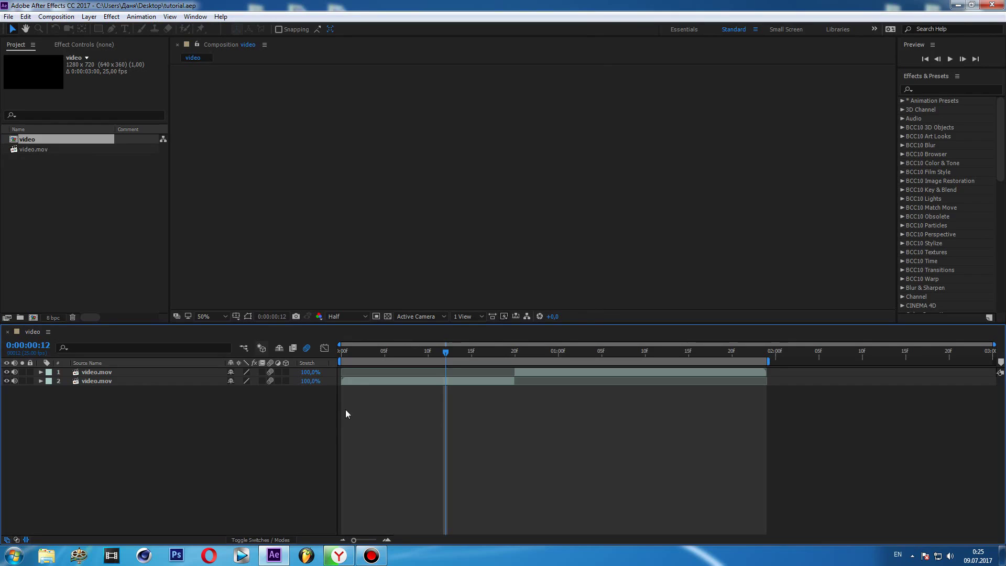
Play the two video.mov clips from the start and stop at 0:00:00:15
left_click(343, 350)
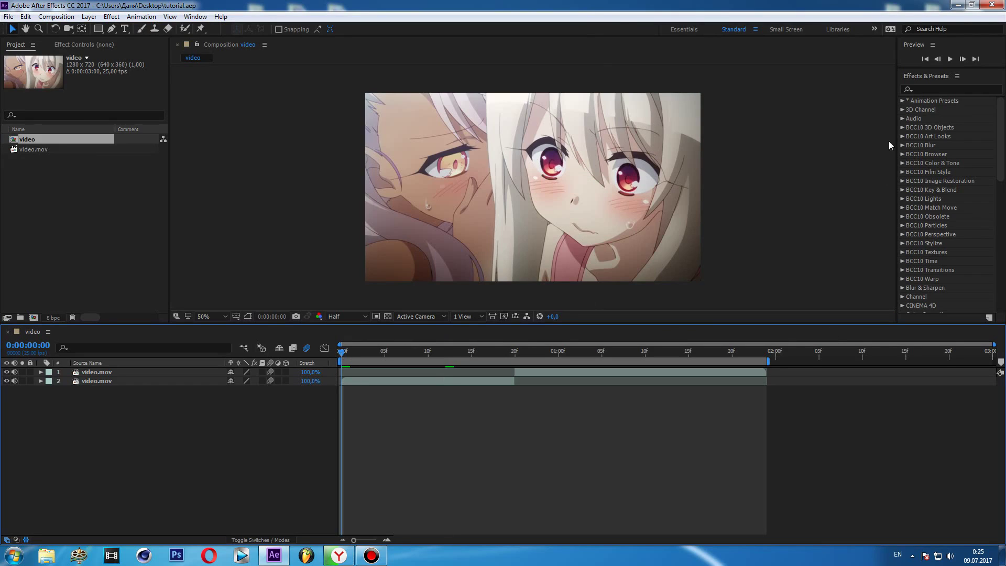
left_click(951, 60)
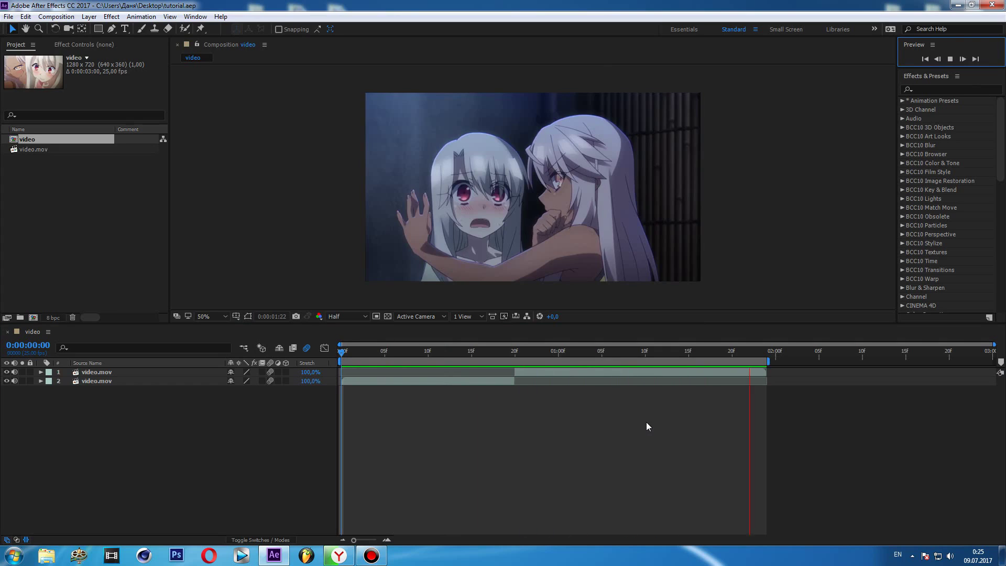
left_click(471, 352)
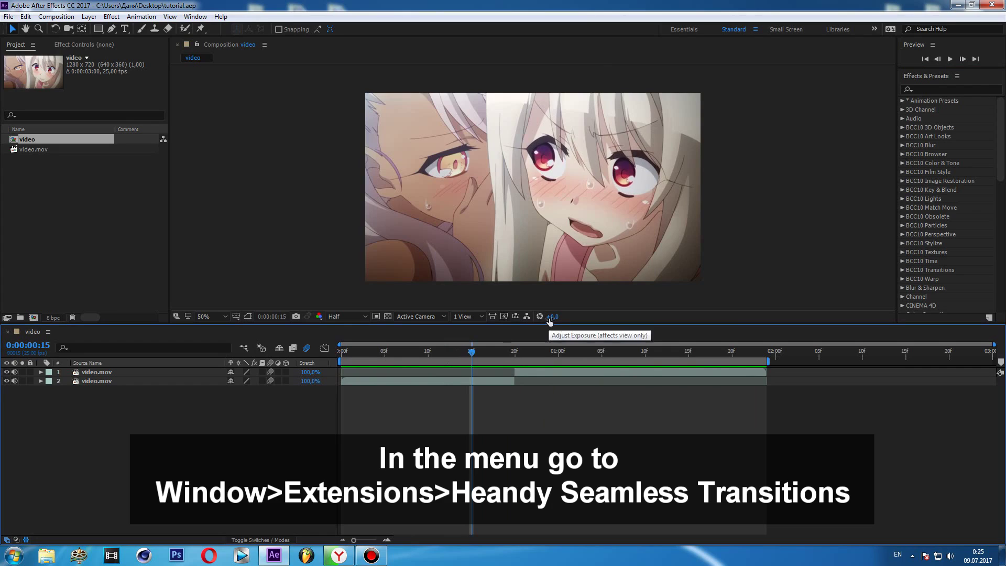
Open Handy Seamless Transitions from Window > Extensions
left_click(197, 17)
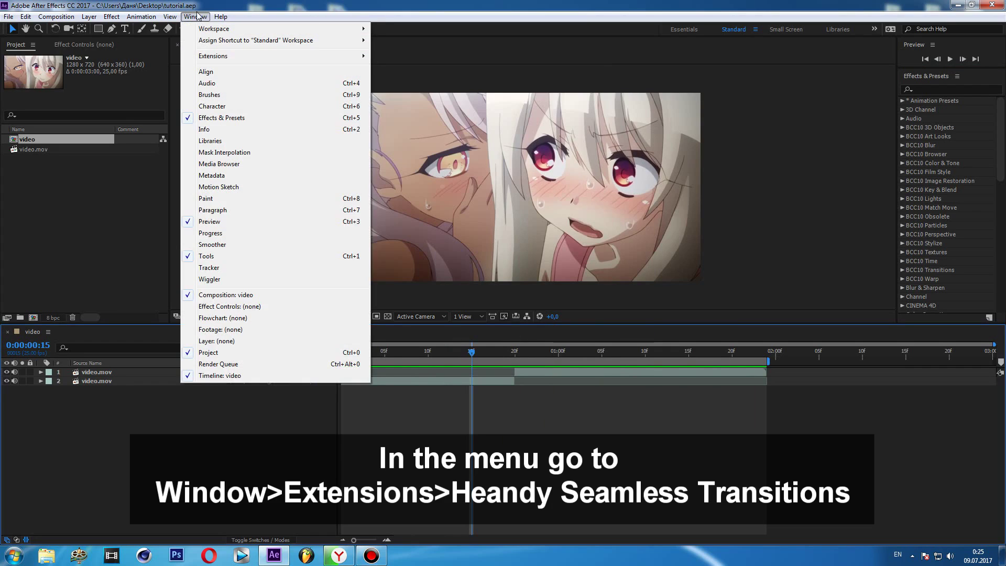
mouse_move(235, 61)
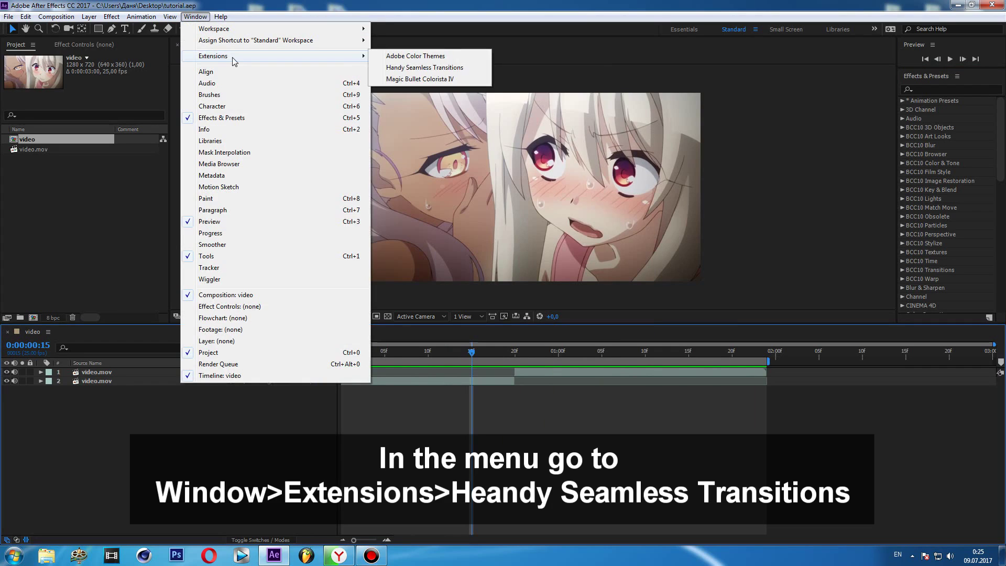
left_click(420, 68)
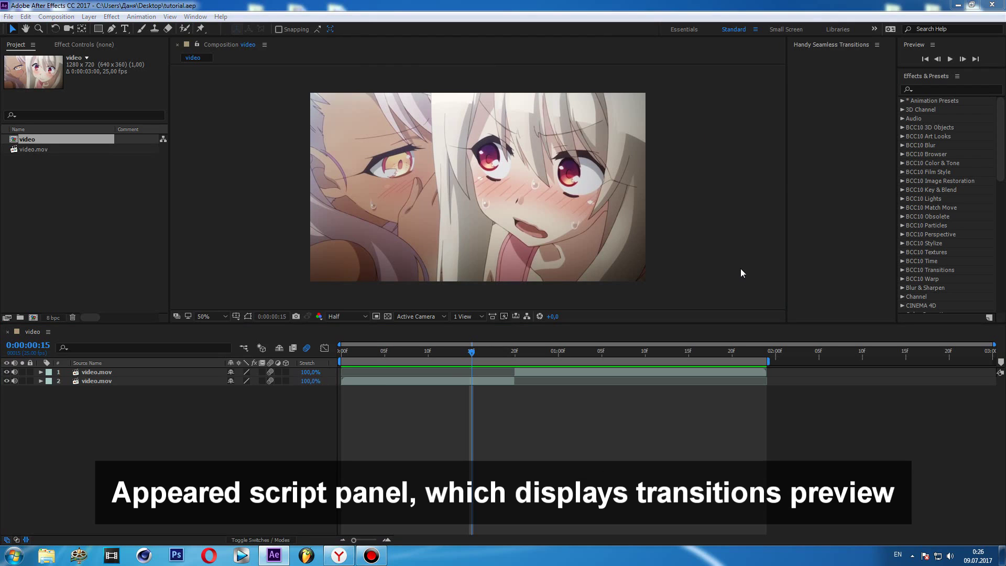
Widen the Handy Seamless Transitions panel to reveal categories 01. DISTORTION through 11. SKEW
left_click_drag(787, 171, 747, 171)
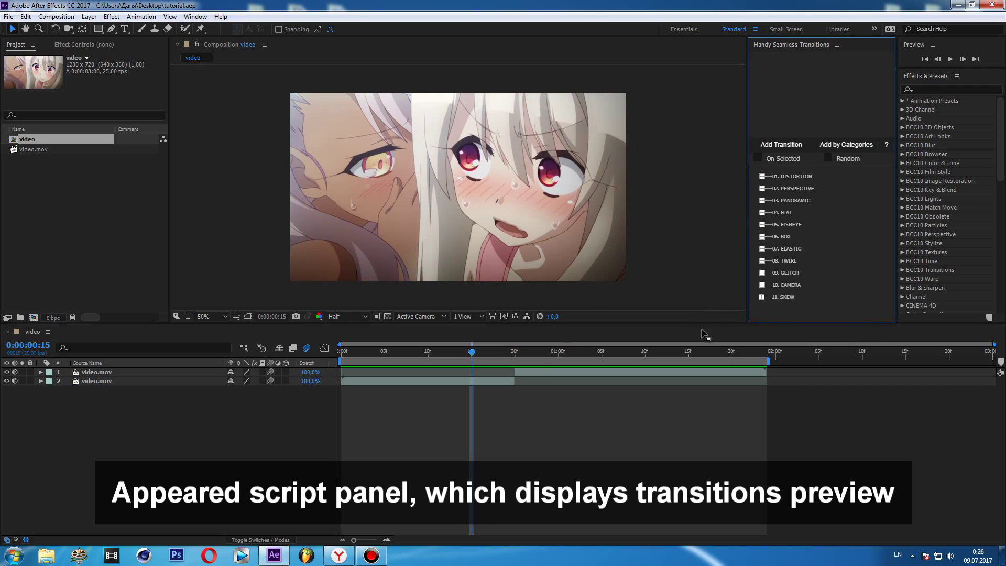
Import Handy_Seamless_Transitions_1280x720.aep via File > Import > Multiple Files, bringing in 546 items
left_click(8, 16)
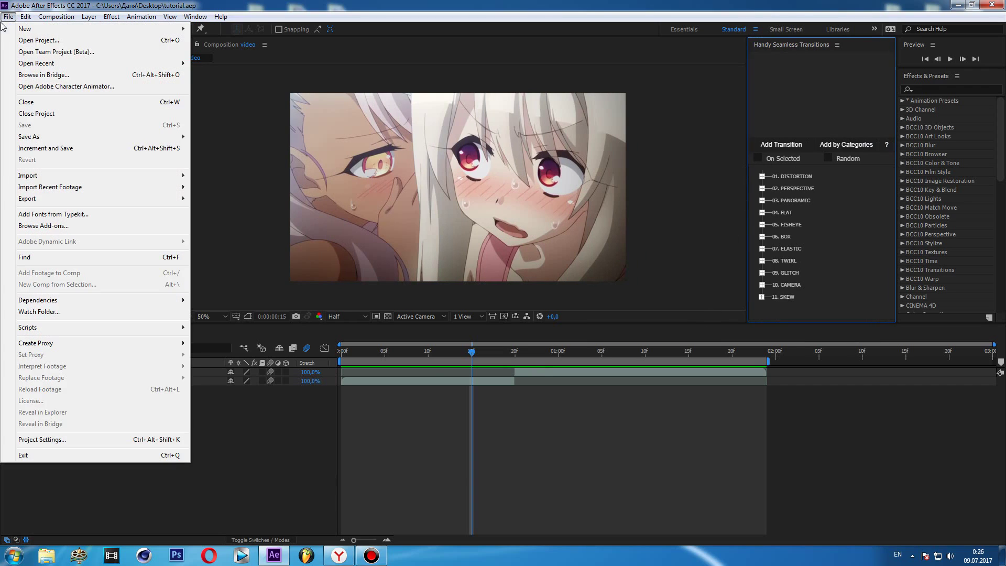
mouse_move(48, 179)
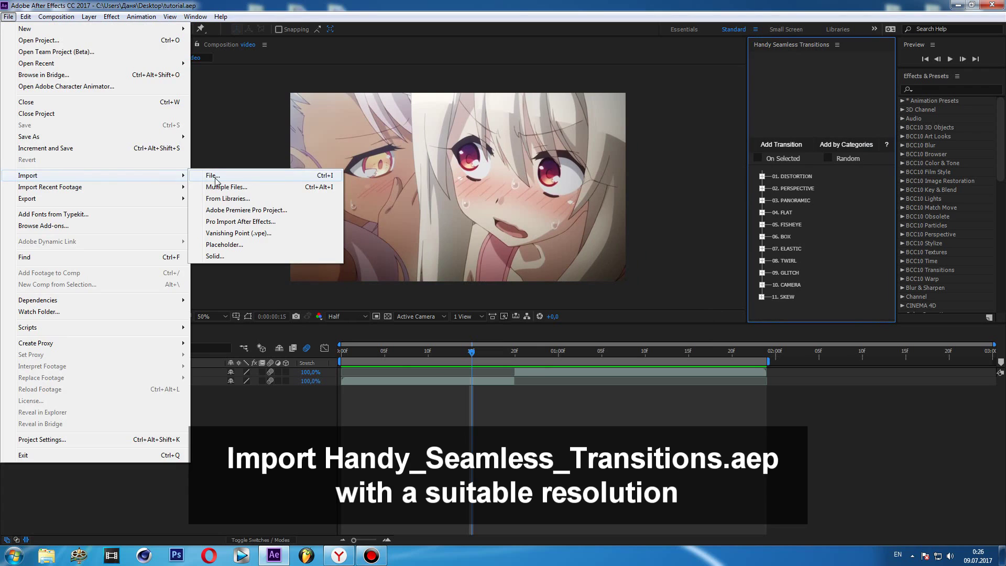
left_click(232, 189)
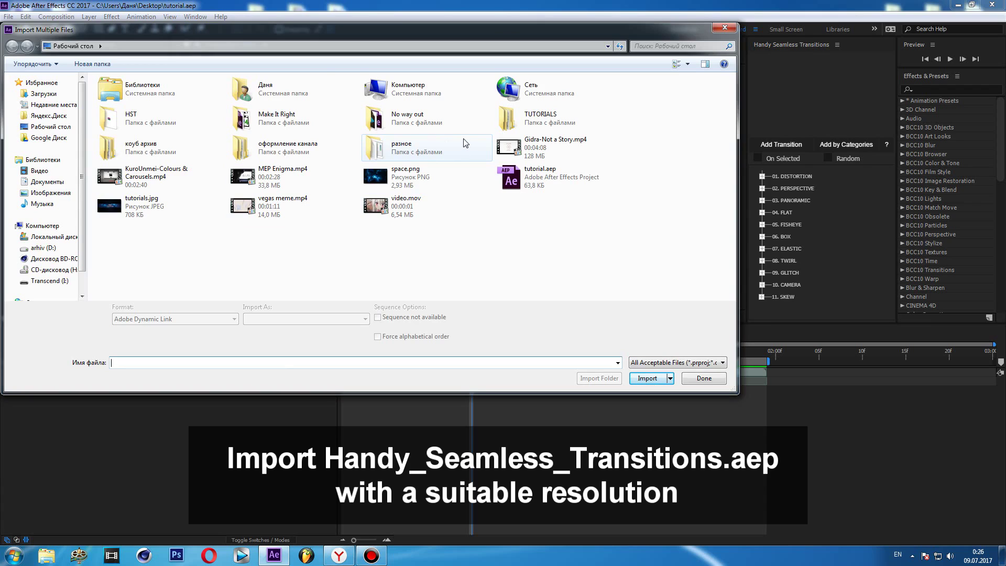
double_click(116, 118)
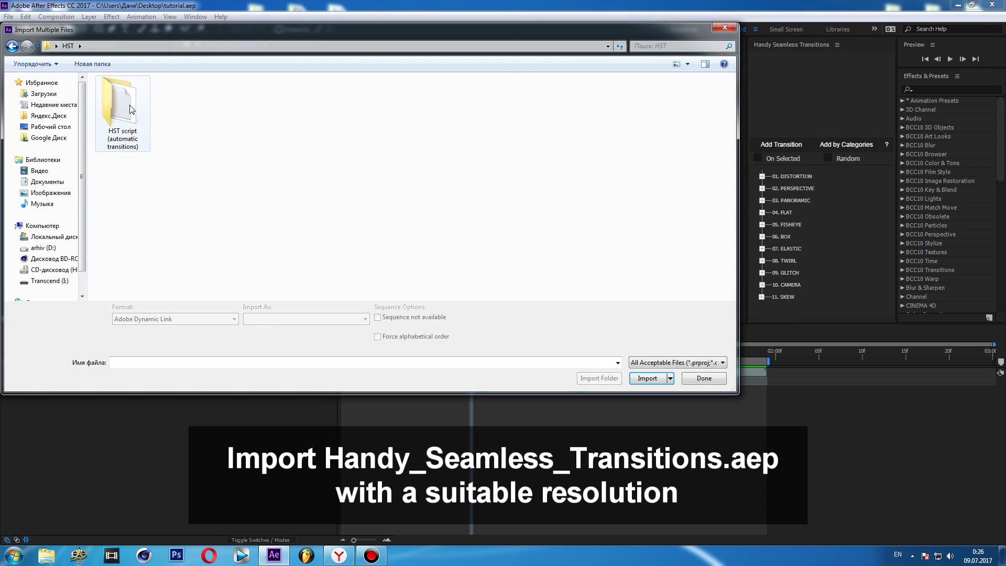
double_click(131, 109)
double_click(134, 95)
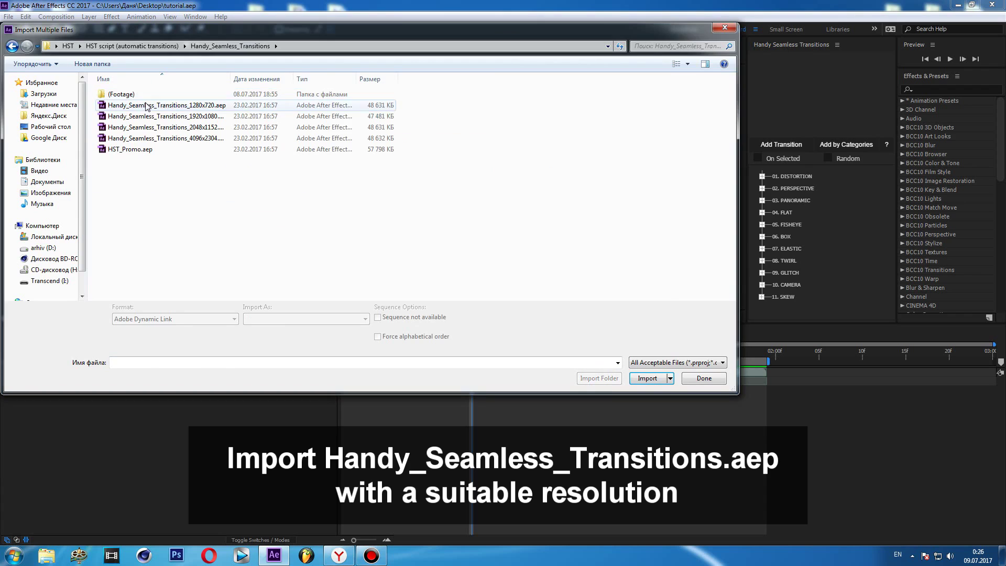
left_click(139, 104)
left_click(648, 378)
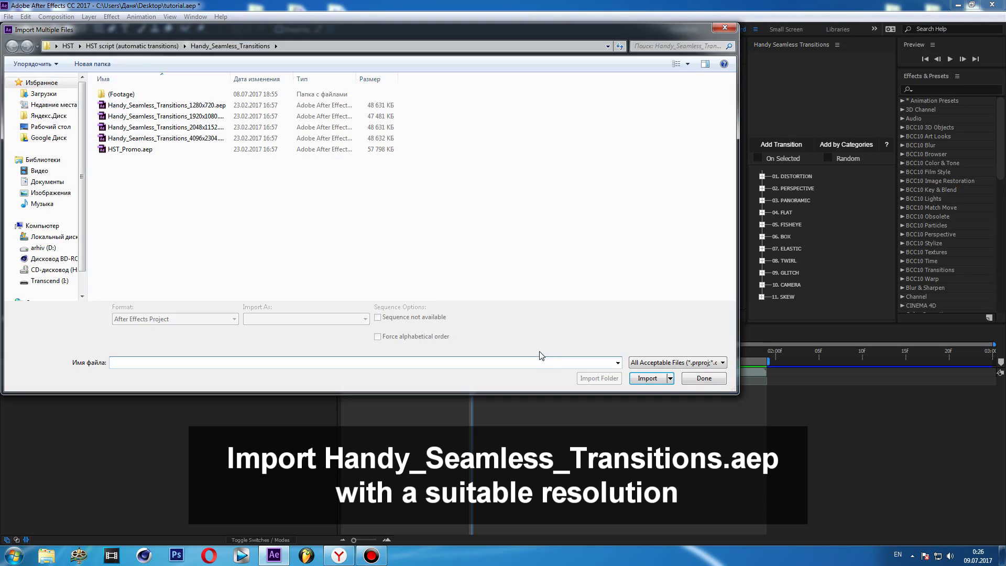
left_click(707, 379)
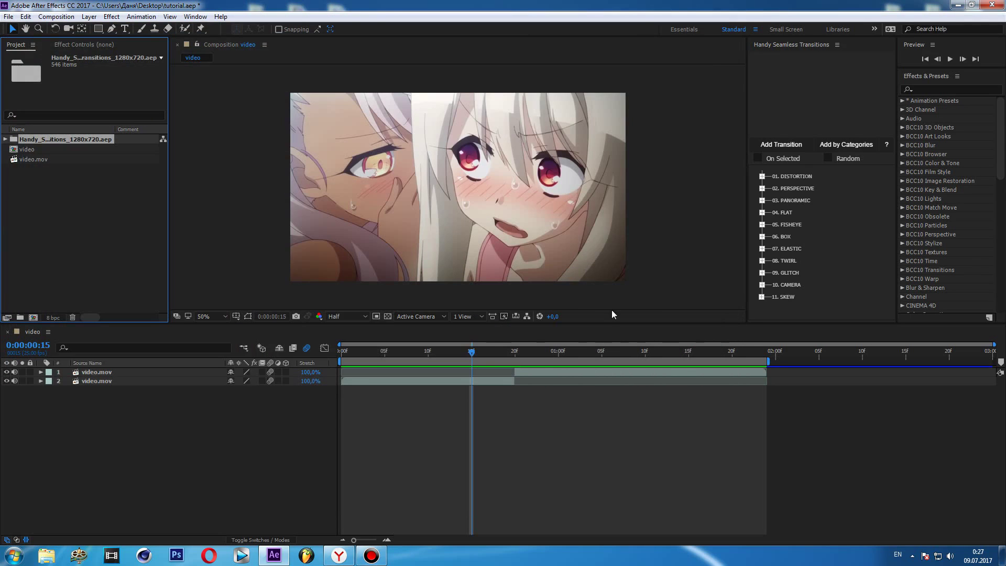
Expand 01. DISTORTION > Distortion Power Zoom and preview its transitions
left_click(762, 176)
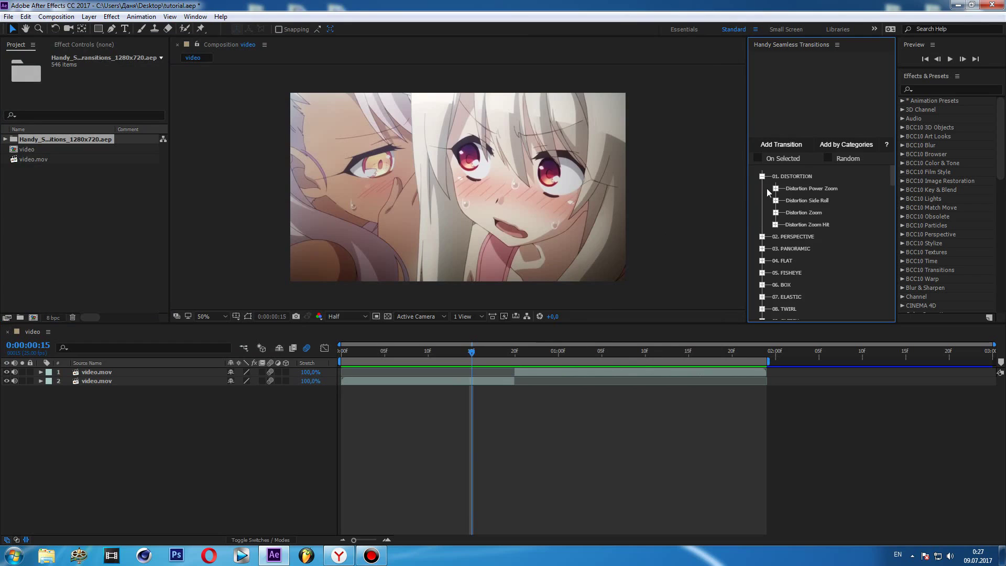
left_click(776, 188)
mouse_move(809, 202)
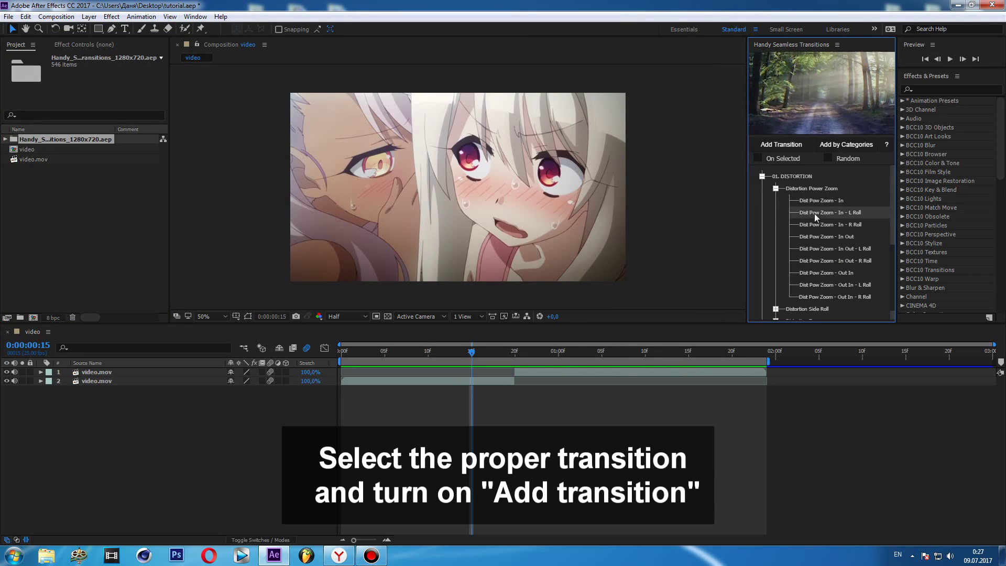
mouse_move(821, 260)
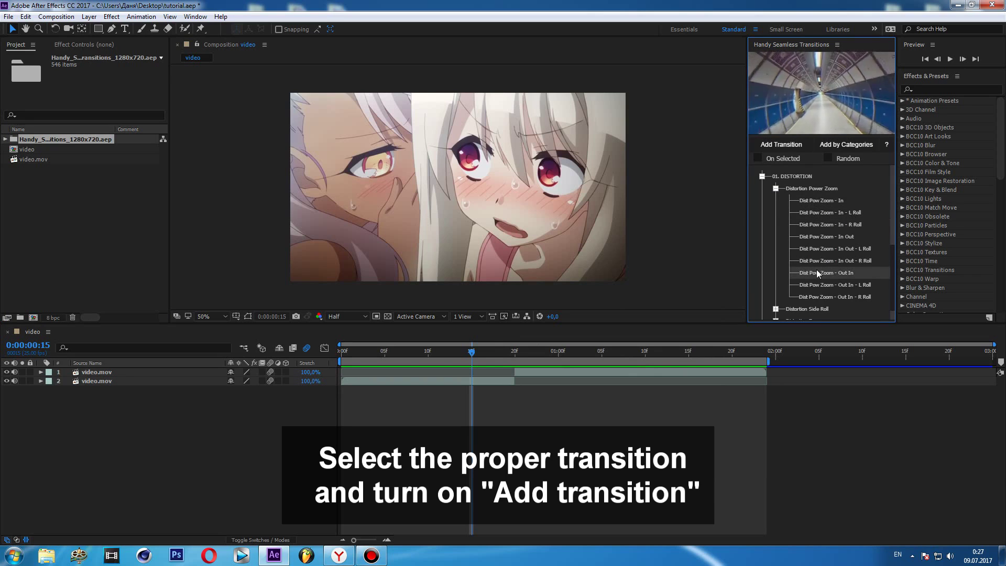
left_click_drag(893, 194, 889, 261)
Preview the Box Bounce and Flat Bounce transitions, then scroll back to Distortion Power Zoom
left_click(762, 251)
left_click(776, 263)
mouse_move(806, 276)
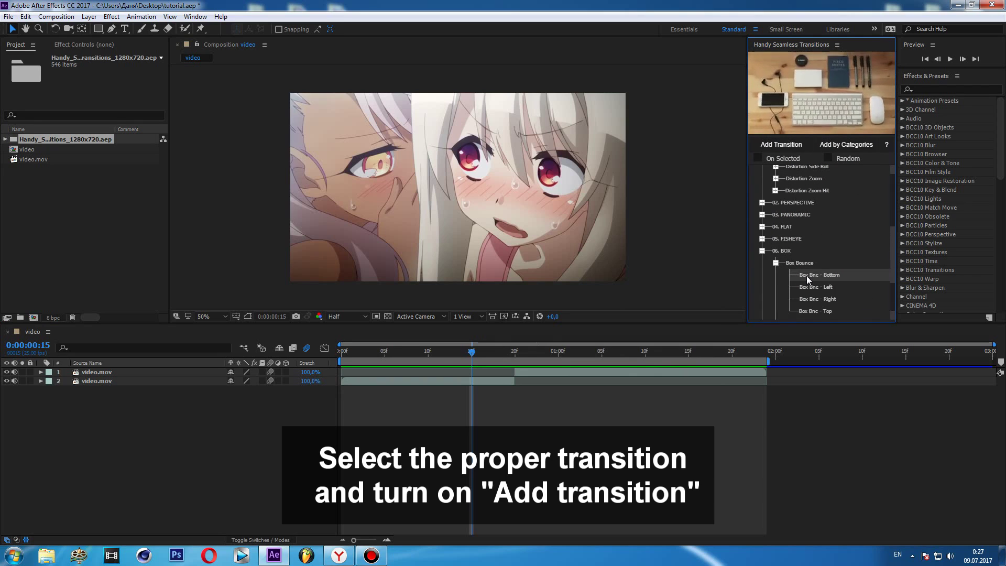
left_click(762, 226)
left_click(777, 239)
mouse_move(806, 252)
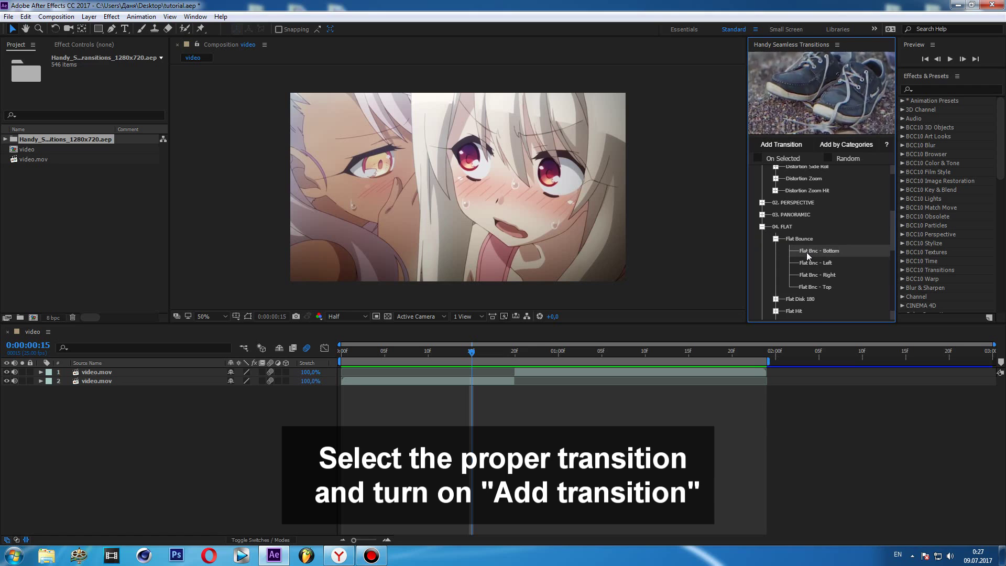
mouse_move(809, 271)
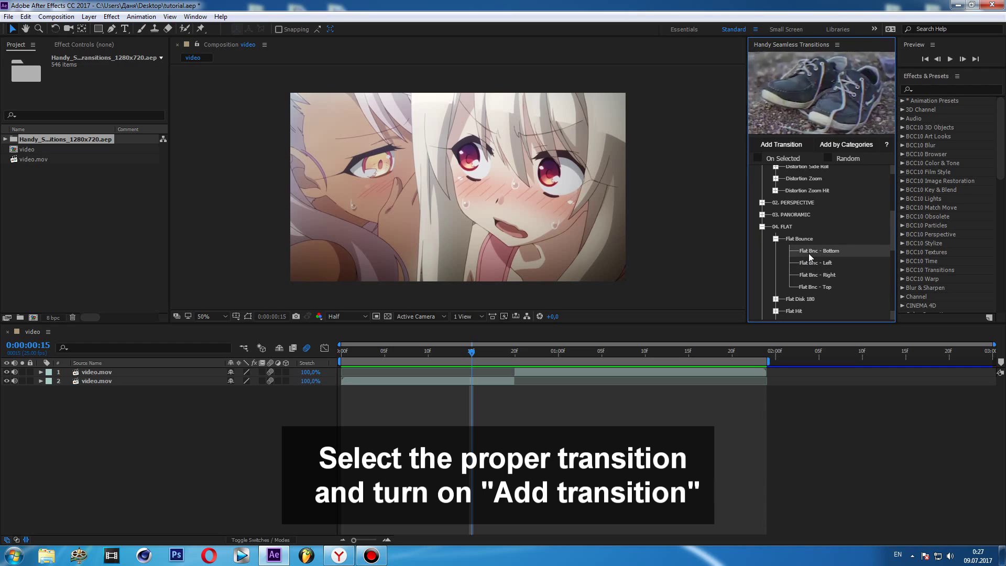
scroll(814, 260, "up", 5)
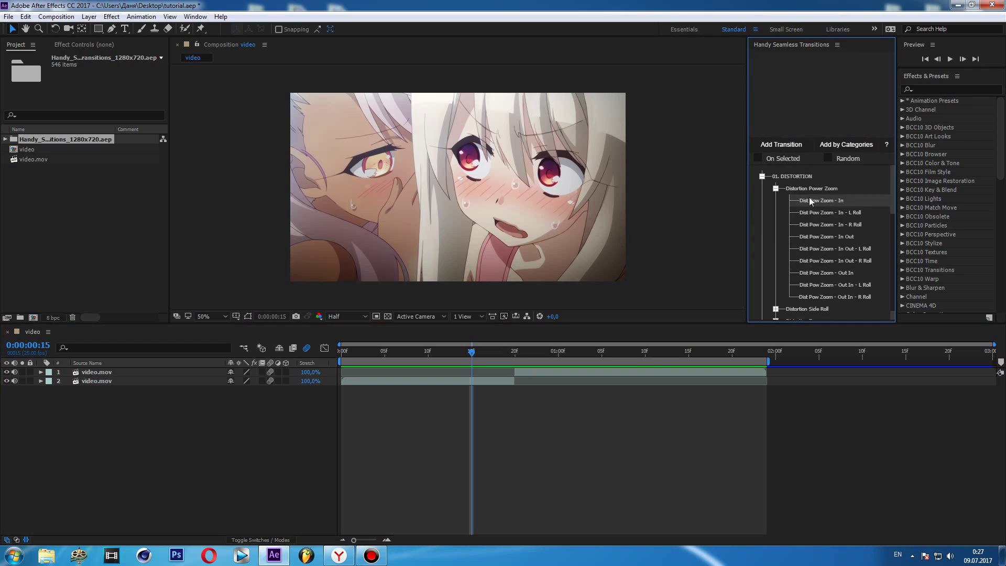
Add Dist Pow Zoom - In, align its Cut marker to the clip junction, and return to frame 1
left_click(784, 144)
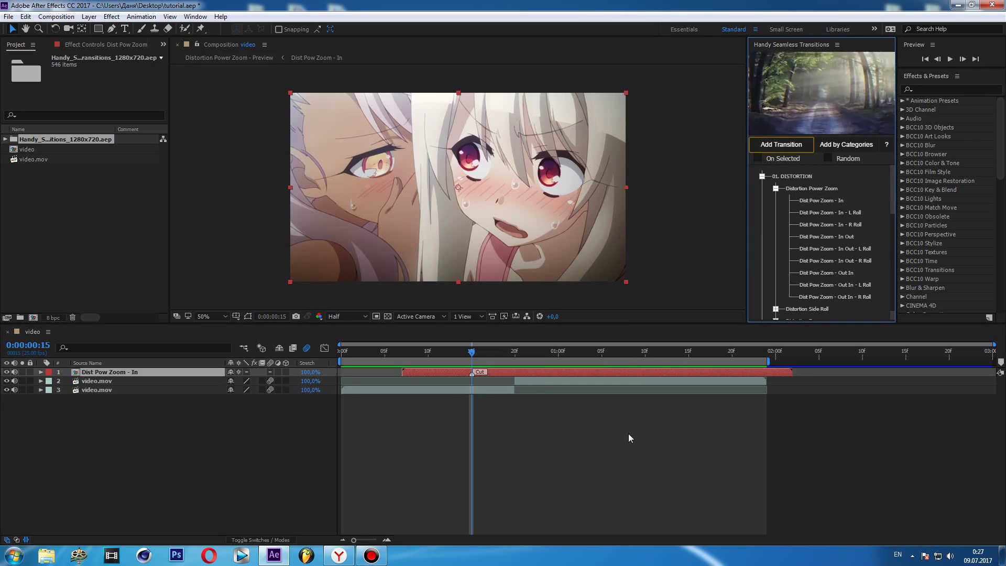
left_click_drag(488, 372, 525, 372)
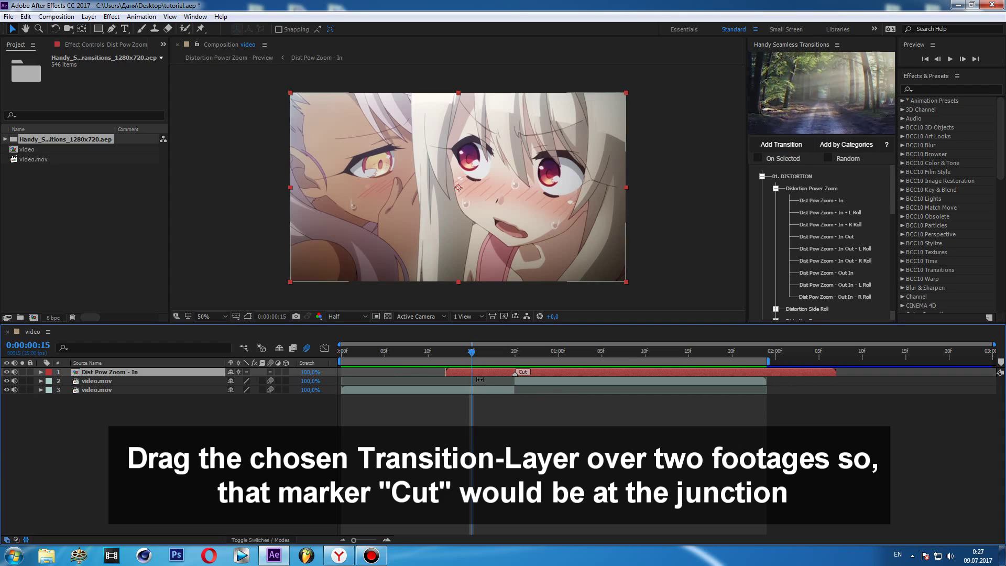
left_click_drag(384, 356, 350, 354)
left_click(446, 442)
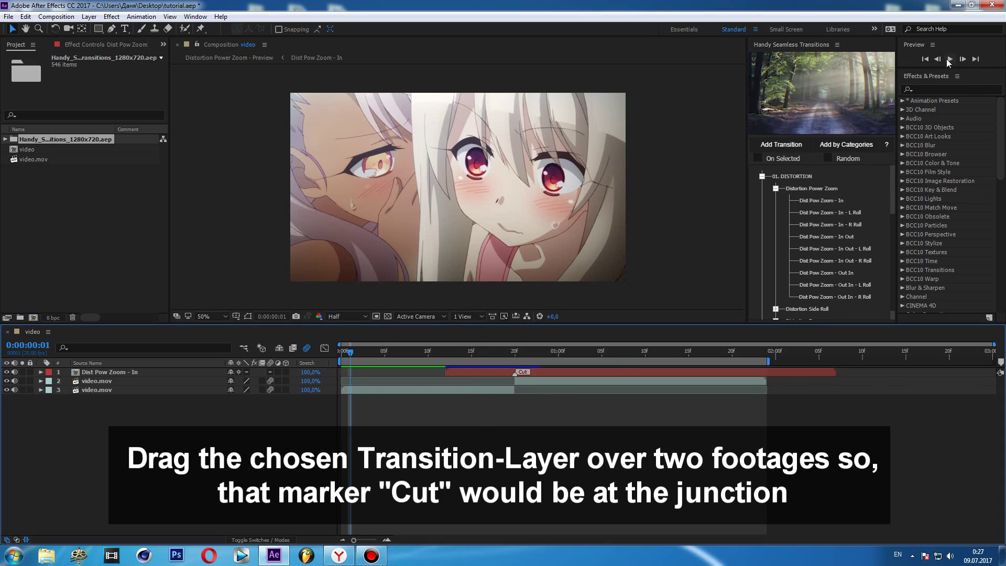
Play a preview of the Dist Pow Zoom transition, then stop on frame 0:00:00:20
left_click(950, 59)
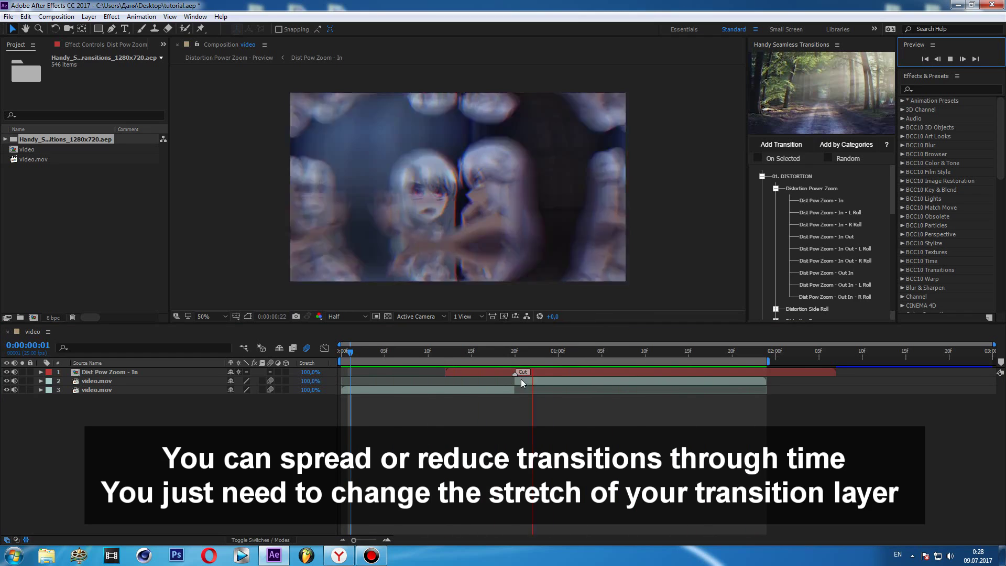
left_click(498, 352)
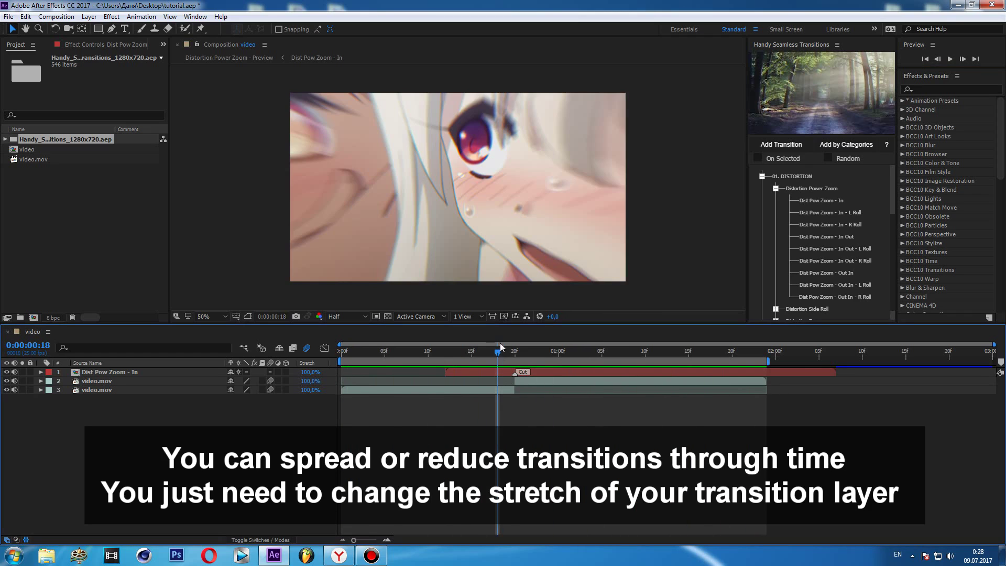
left_click_drag(506, 357, 516, 356)
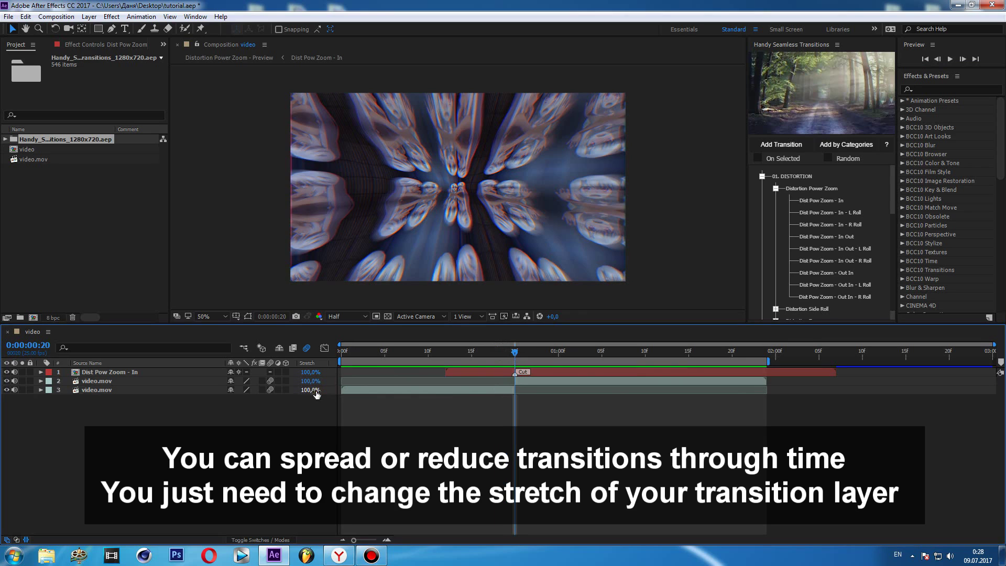
Set the Dist Pow Zoom - In layer's Stretch to 50% and preview the faster transition
left_click(318, 372)
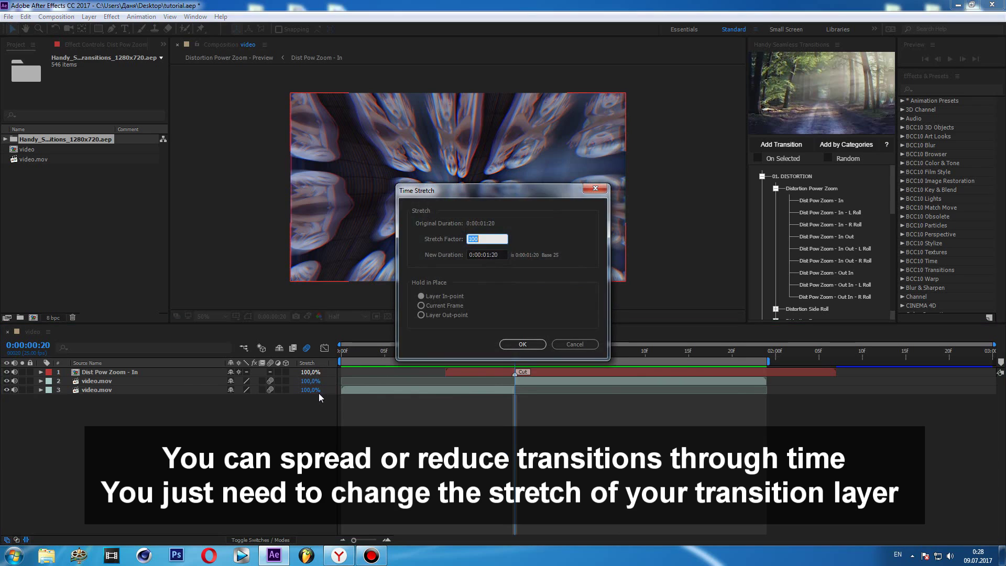
type("50")
key("Return")
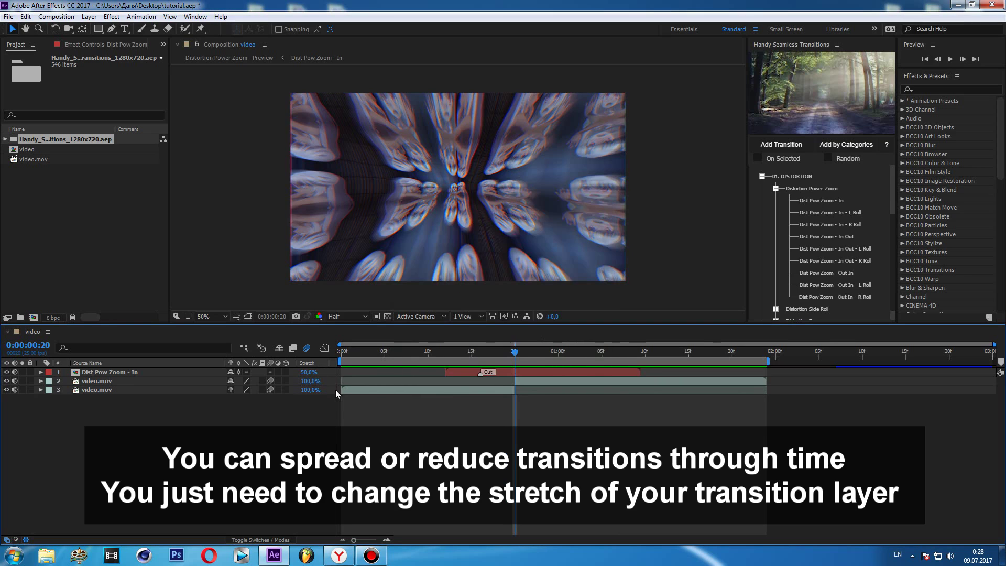
left_click(537, 374)
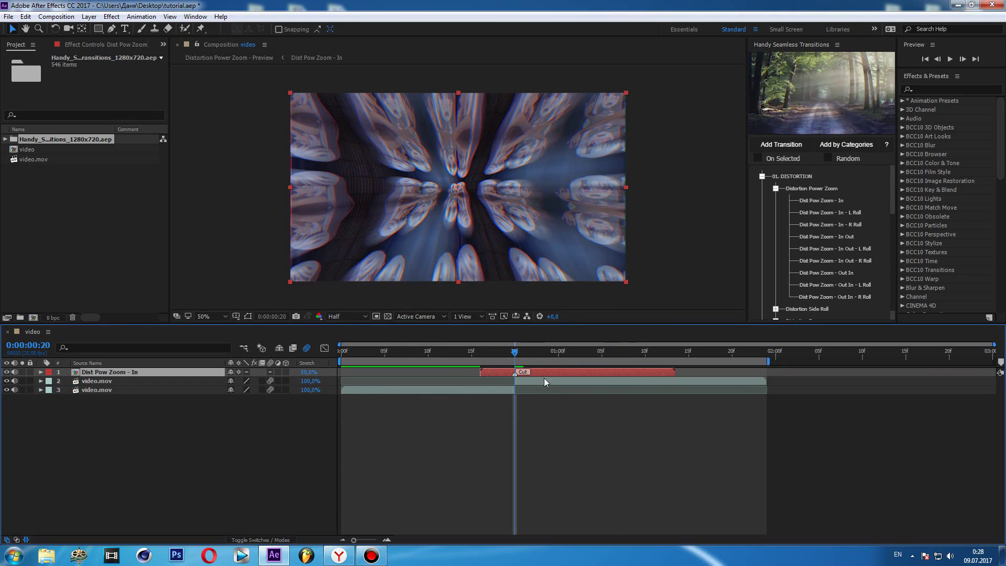
left_click(950, 58)
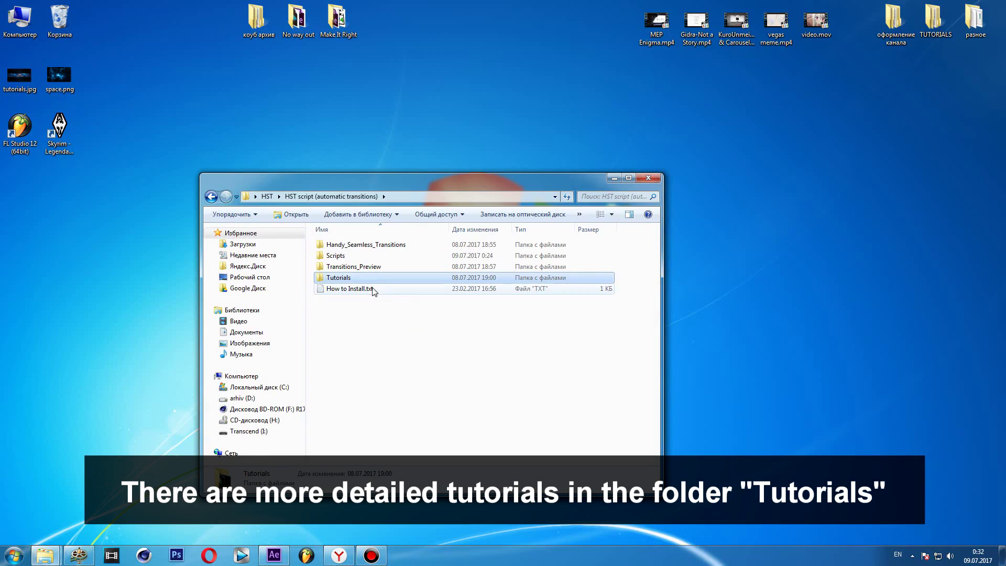
Open the Tutorials folder and select the 04. Change Resolution.mp4 tutorial
double_click(379, 279)
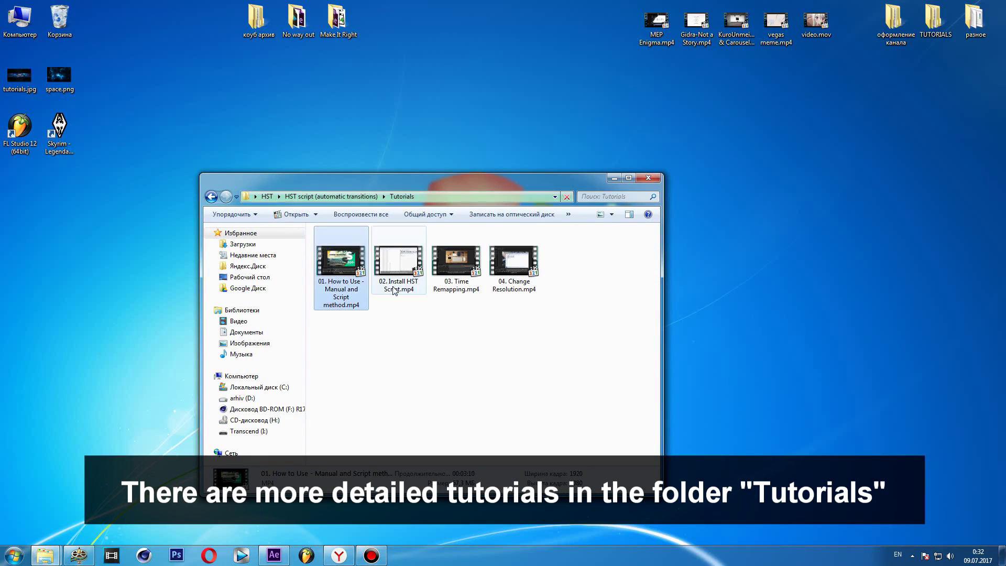
left_click(513, 262)
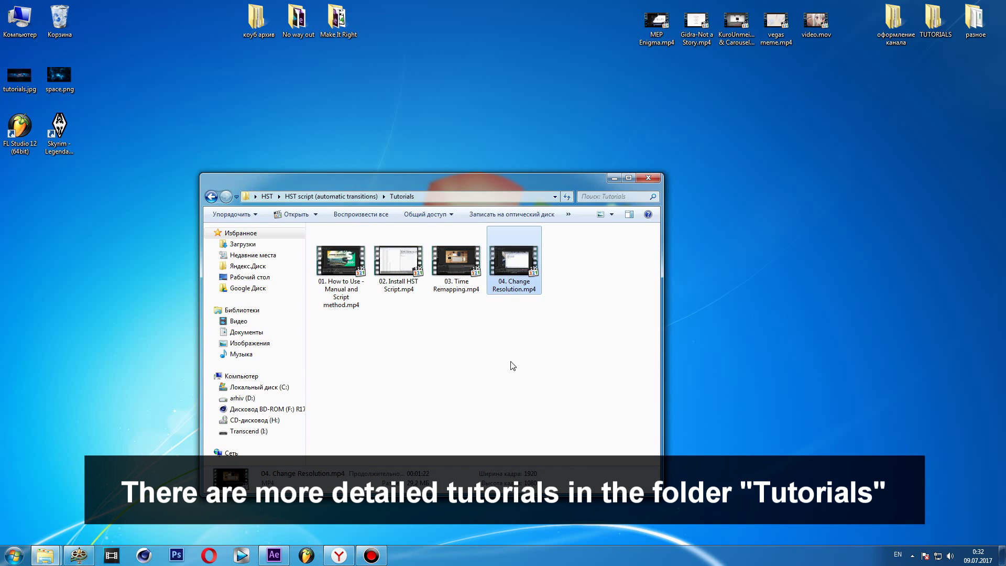